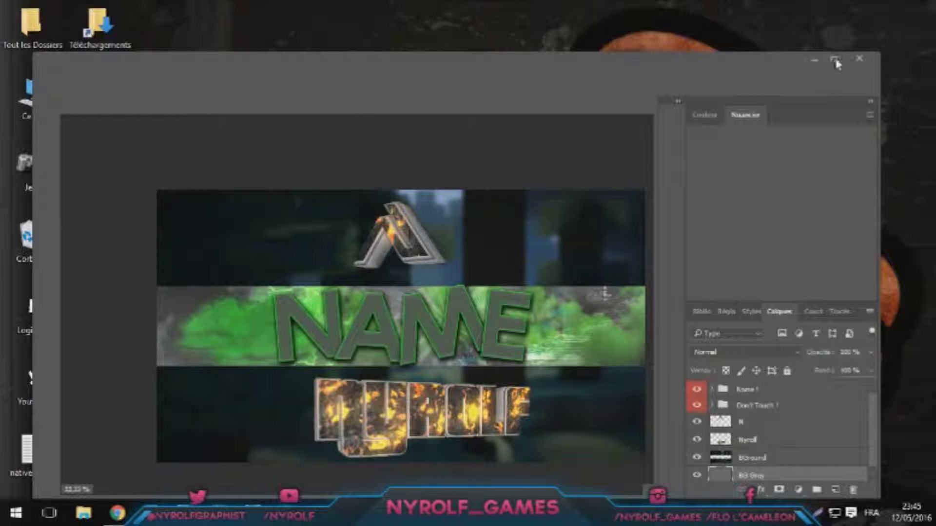
- Maximize the editor window and expand the "Don't Touch !" and "Name !" layer groups
click(833, 60)
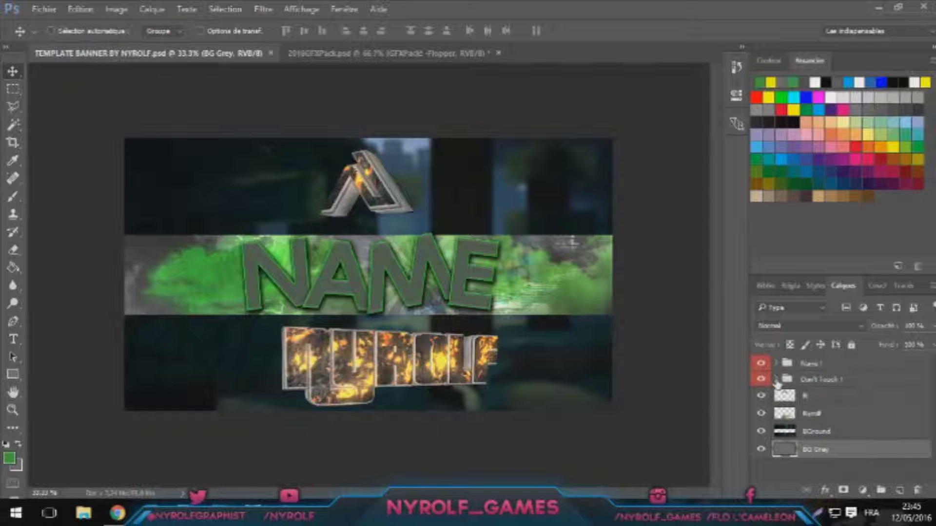
click(776, 380)
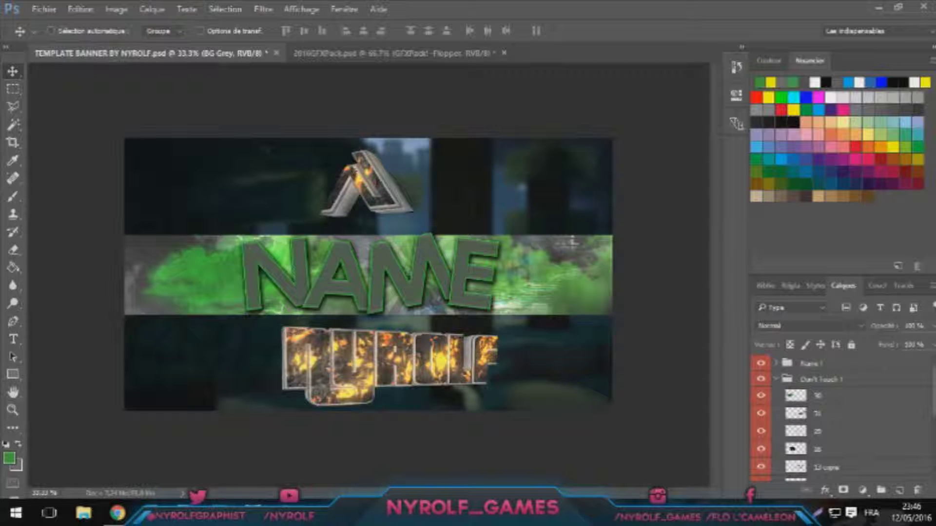
click(776, 363)
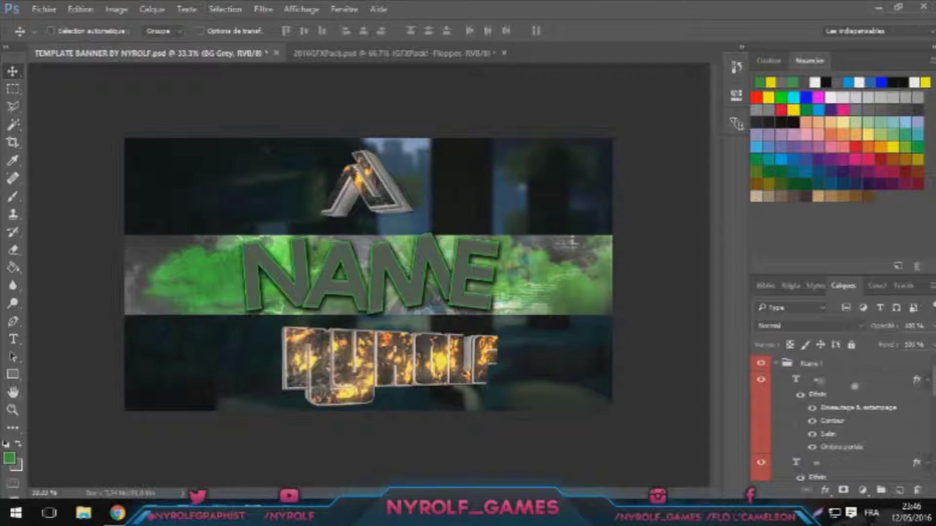
scroll(838, 419, down, 2)
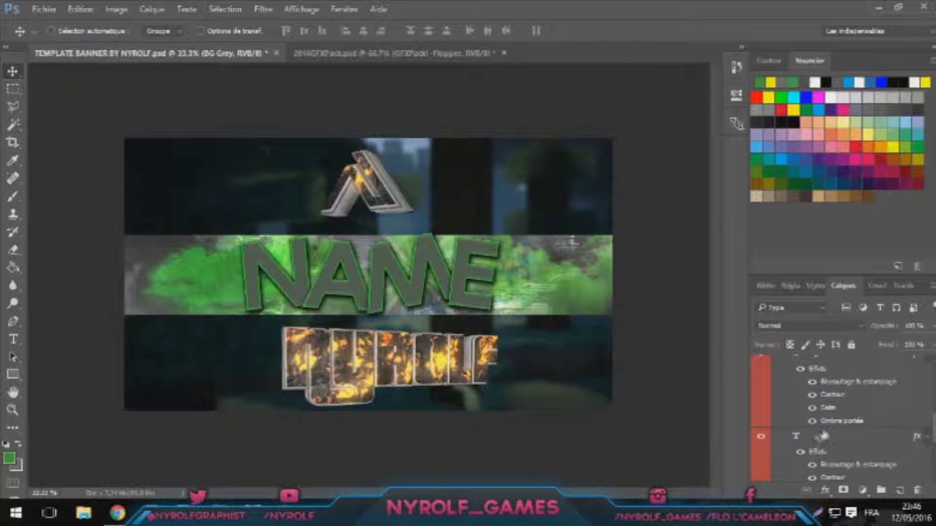
- Replace the letter A in the green NAME title with Y, editing that letter's own text layer
click(822, 438)
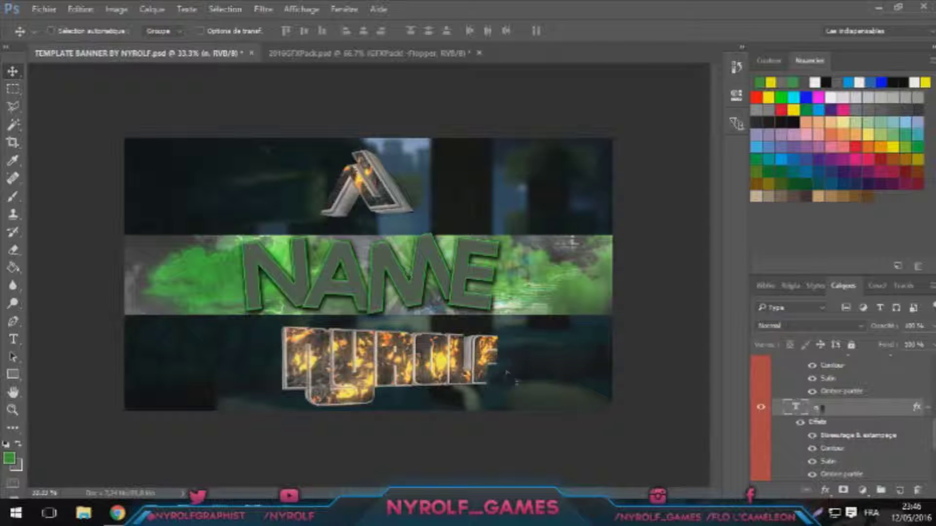
click(13, 340)
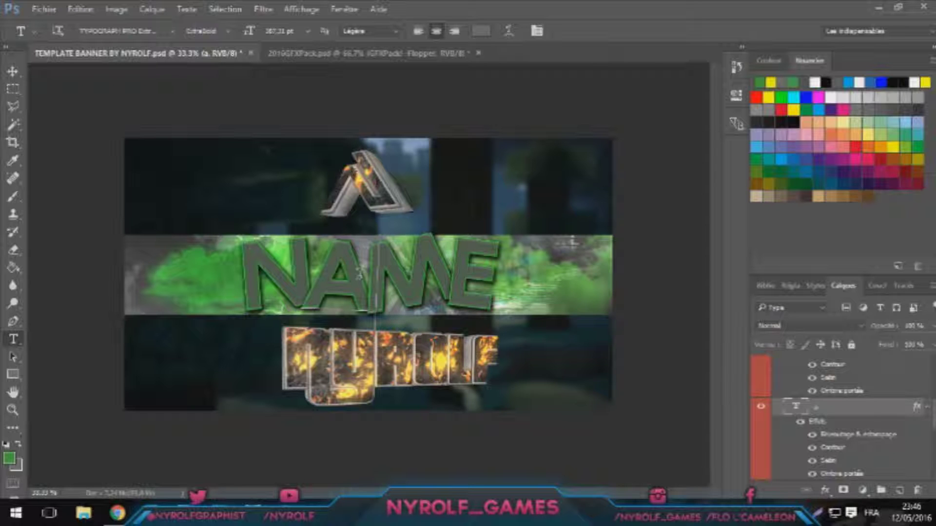
click(391, 279)
key(Left)
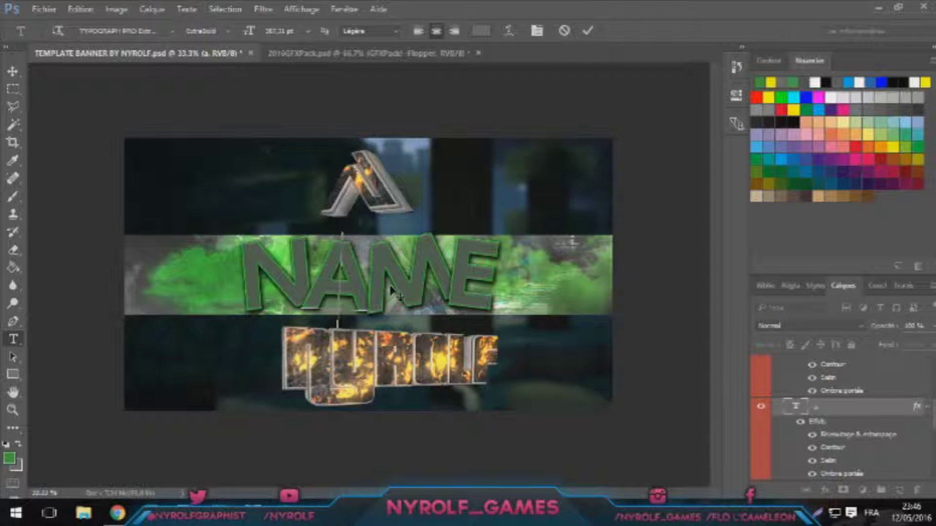
key(Right)
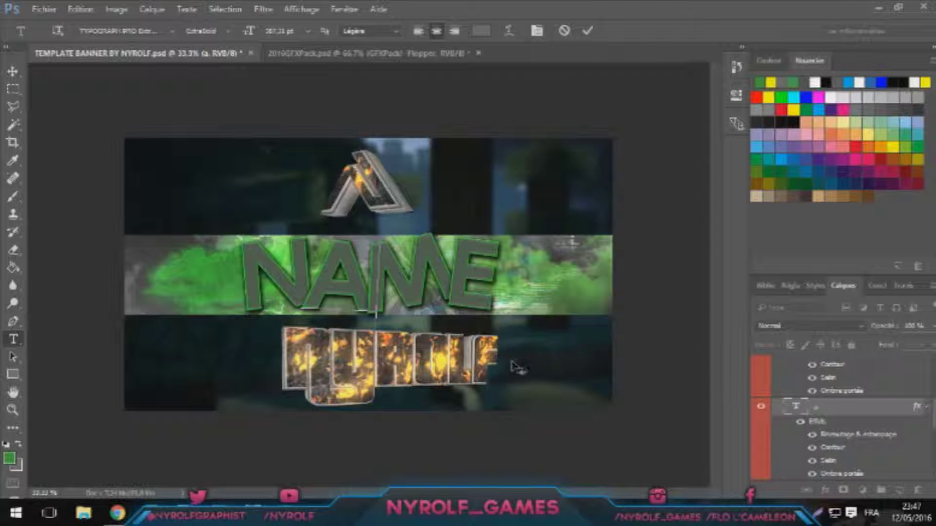
key(BackSpace)
text(Y)
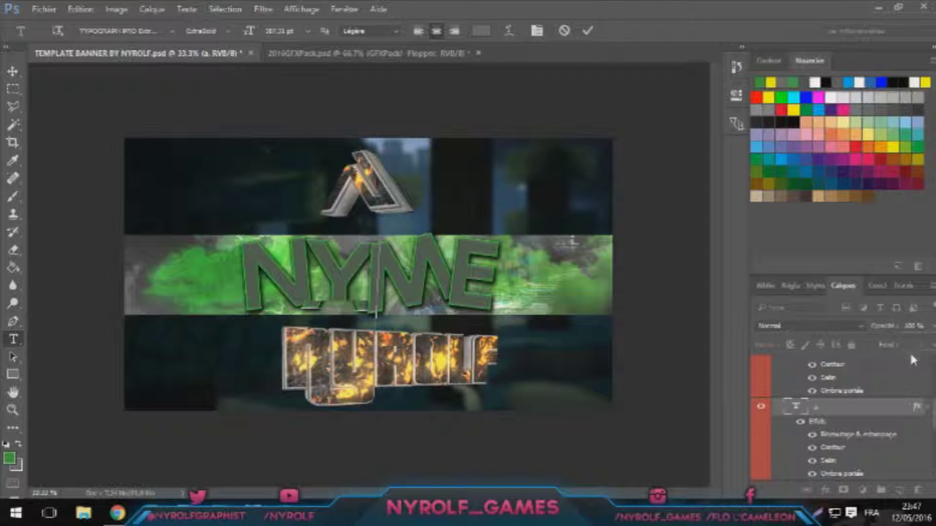
scroll(877, 394, up, 1)
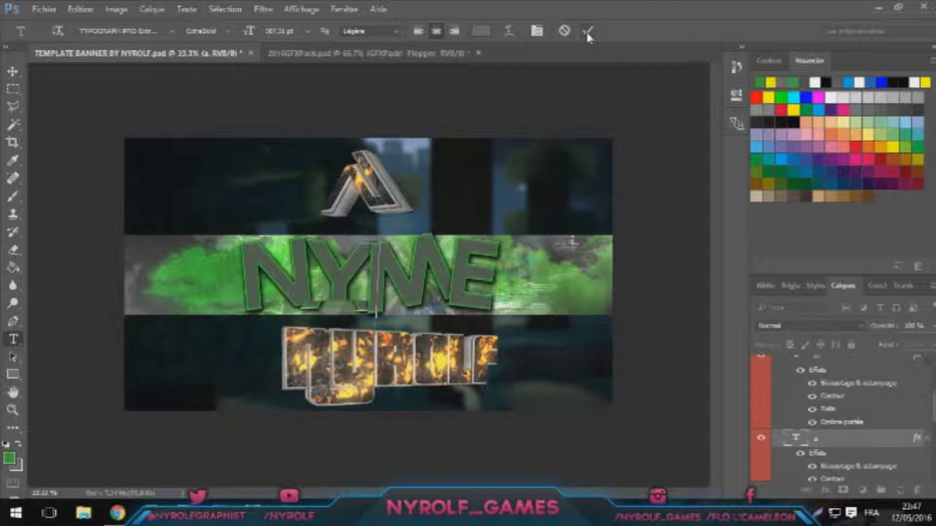
click(589, 32)
click(588, 31)
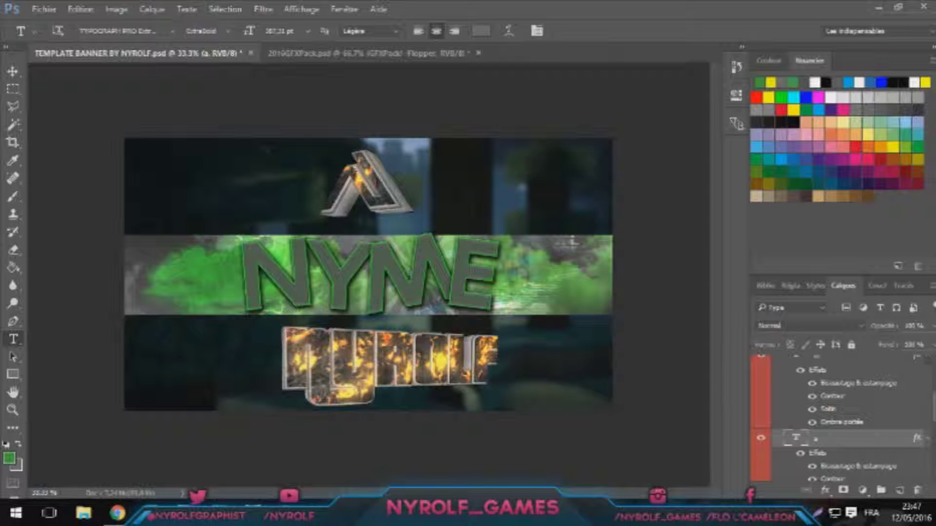
- Replace the letter M in the green title with "RO" on its text layer
scroll(815, 407, down, 3)
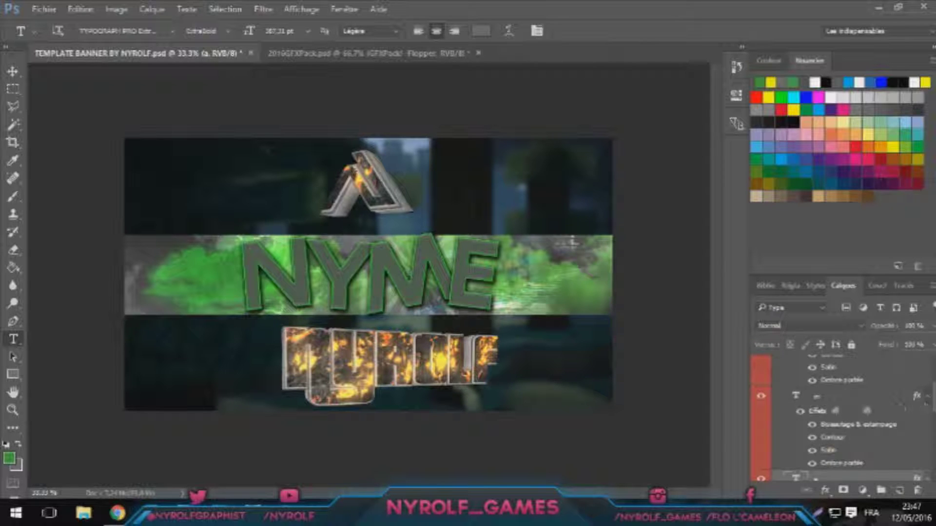
click(814, 400)
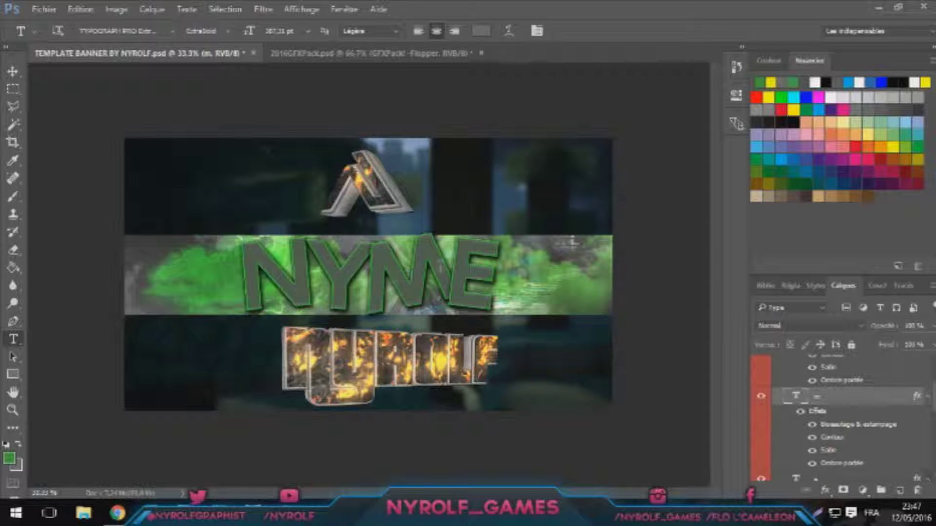
click(444, 267)
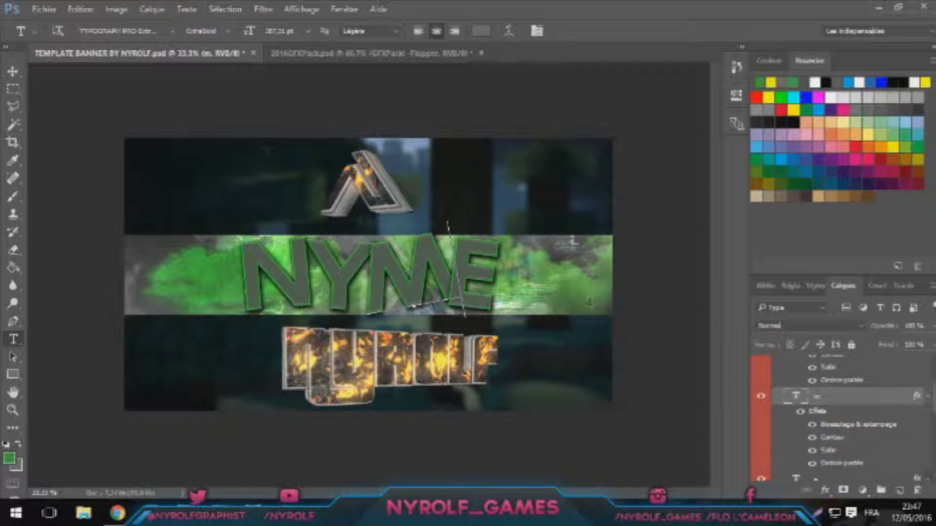
click(660, 323)
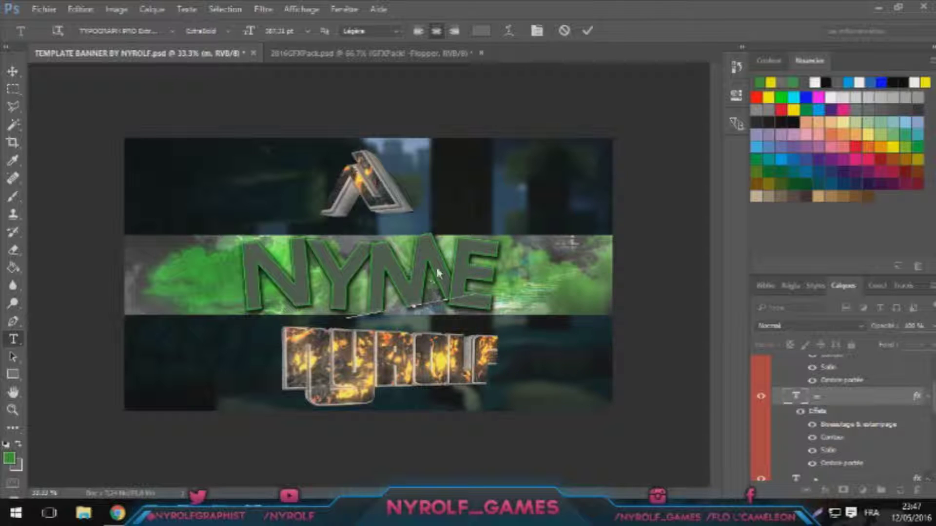
text(O)
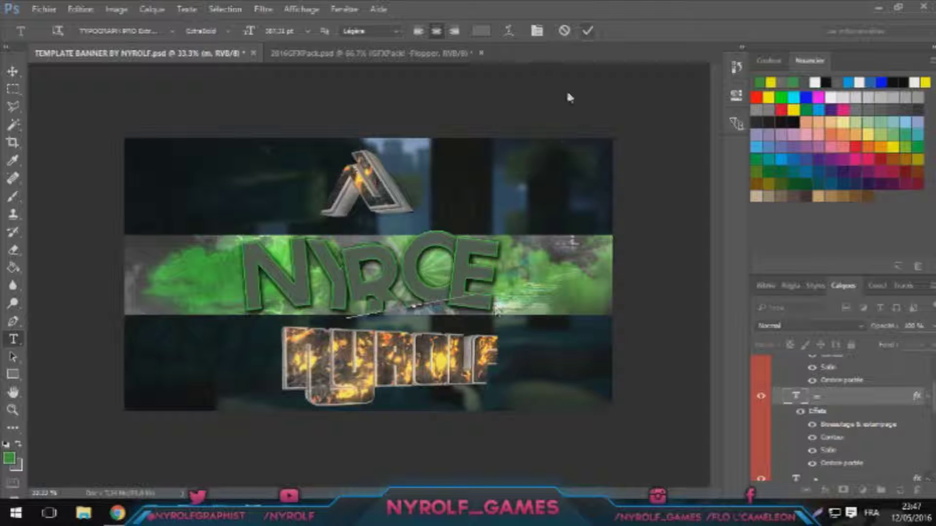
click(588, 32)
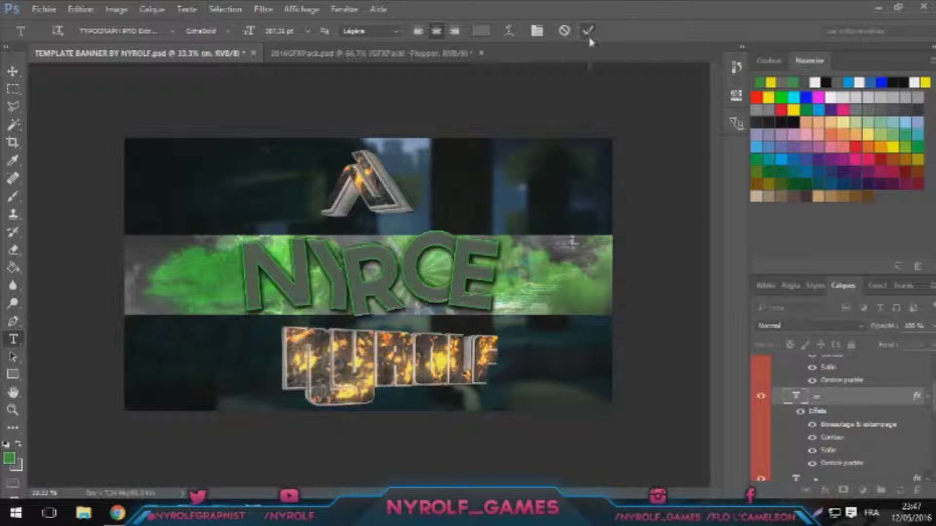
- Replace the final letter E in the green title with F on its text layer
scroll(931, 398, up, 2)
scroll(829, 382, up, 1)
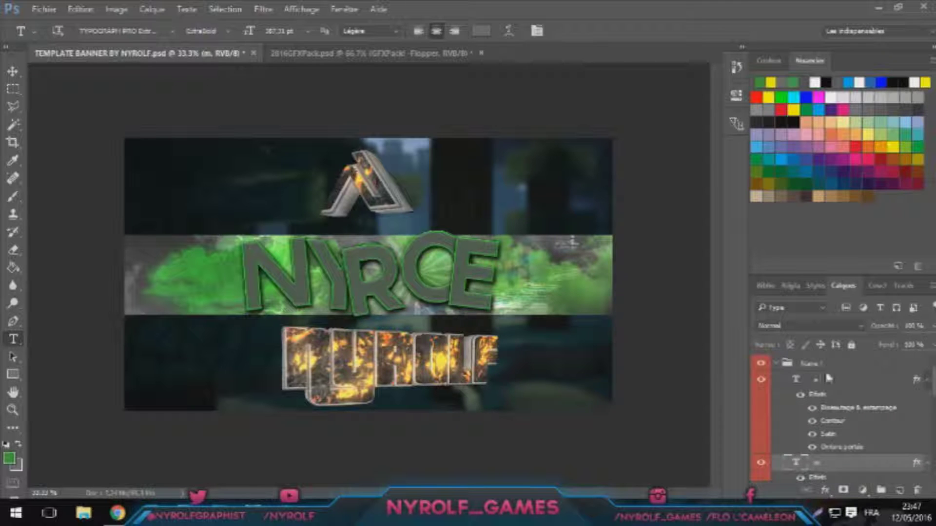
click(822, 380)
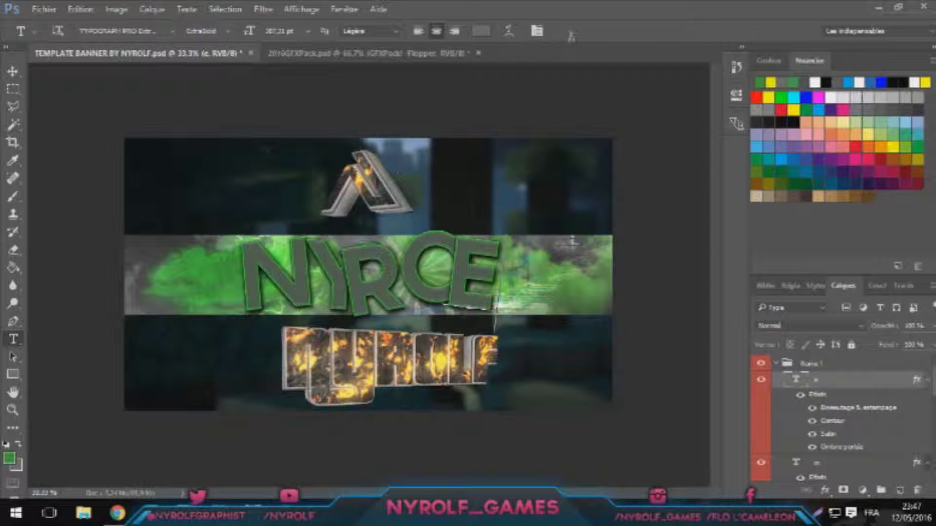
click(549, 189)
key(BackSpace)
text(F)
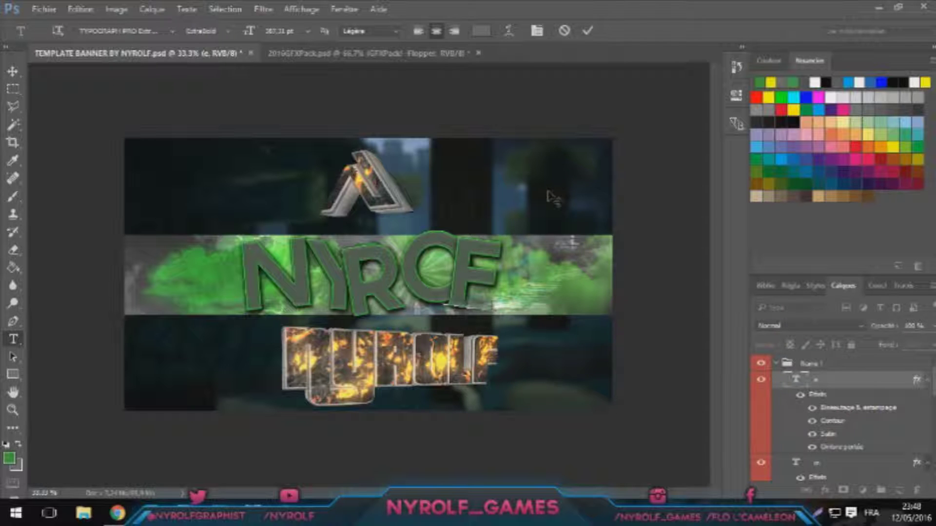
click(588, 32)
- Reposition the "RO" and "F" text layers so the green title's letters no longer overlap and read NYROF with even spacing
click(14, 73)
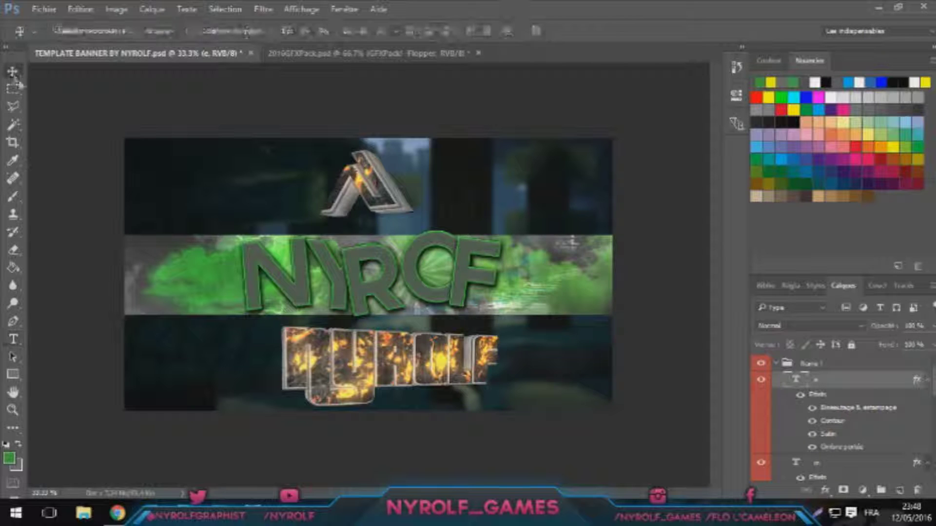
drag(476, 277, 507, 280)
drag(392, 271, 425, 270)
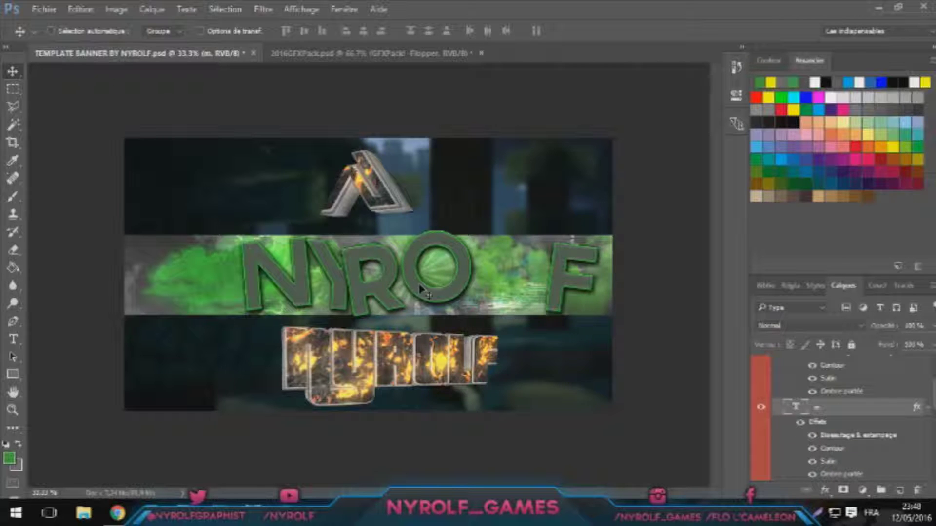
drag(424, 288, 405, 292)
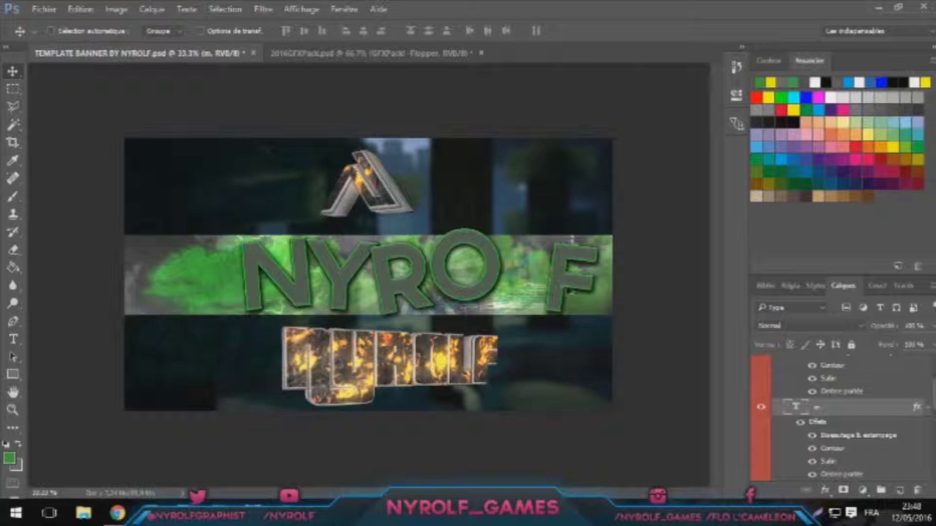
scroll(853, 376, down, 2)
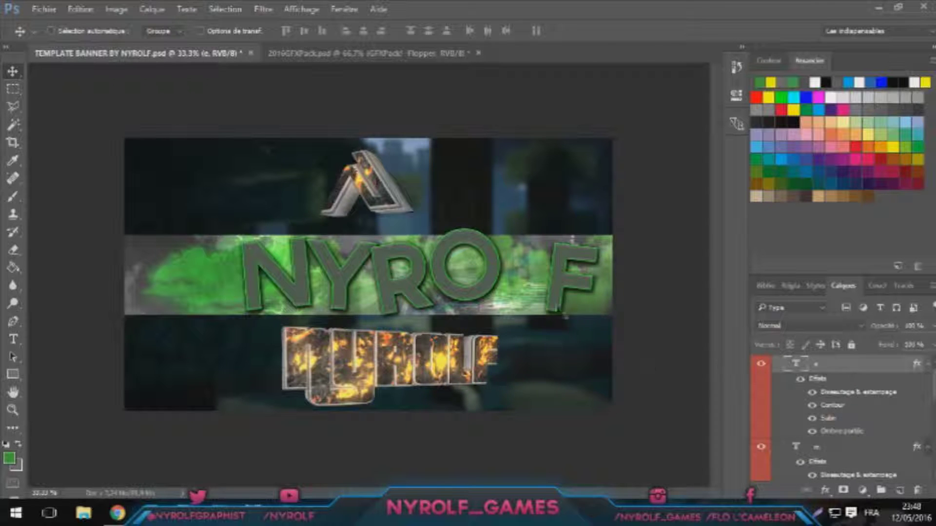
drag(560, 281, 516, 274)
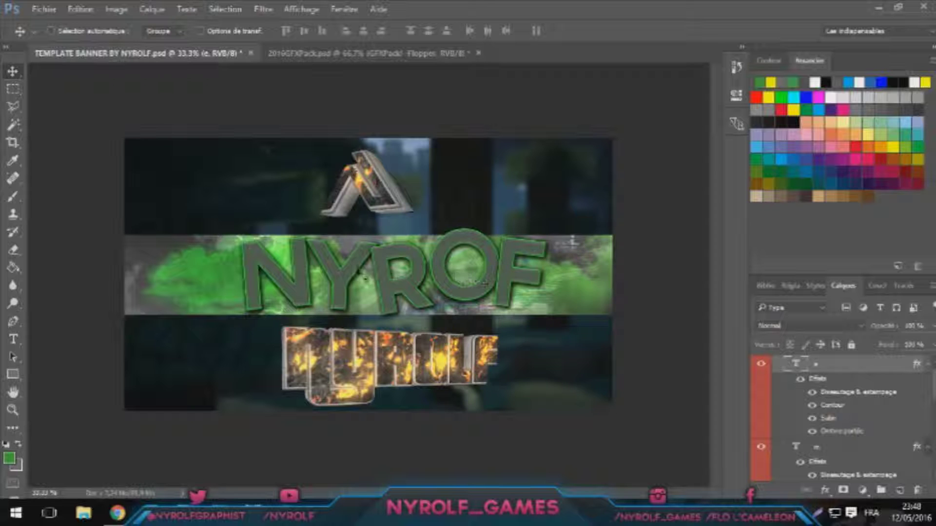
- Save the banner to the desktop (Bureau) in PNG format under the name Banner.png
click(56, 14)
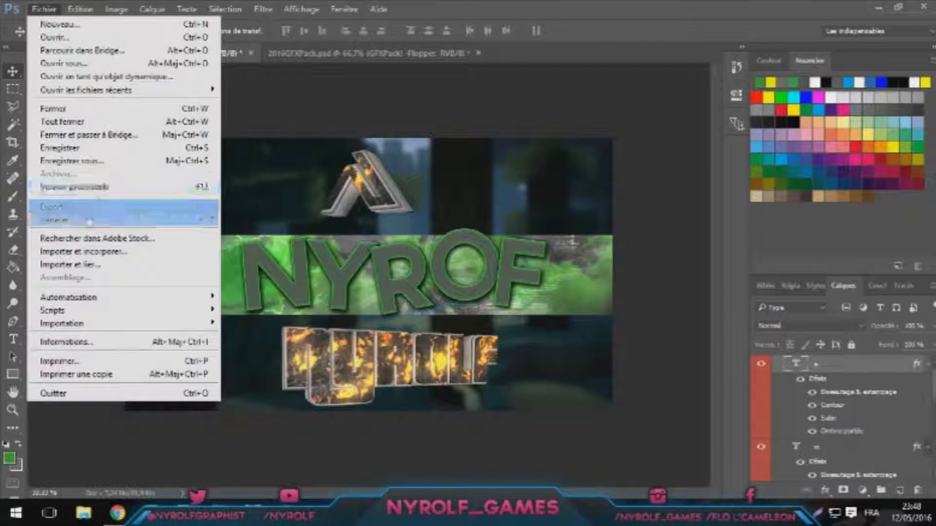
click(97, 162)
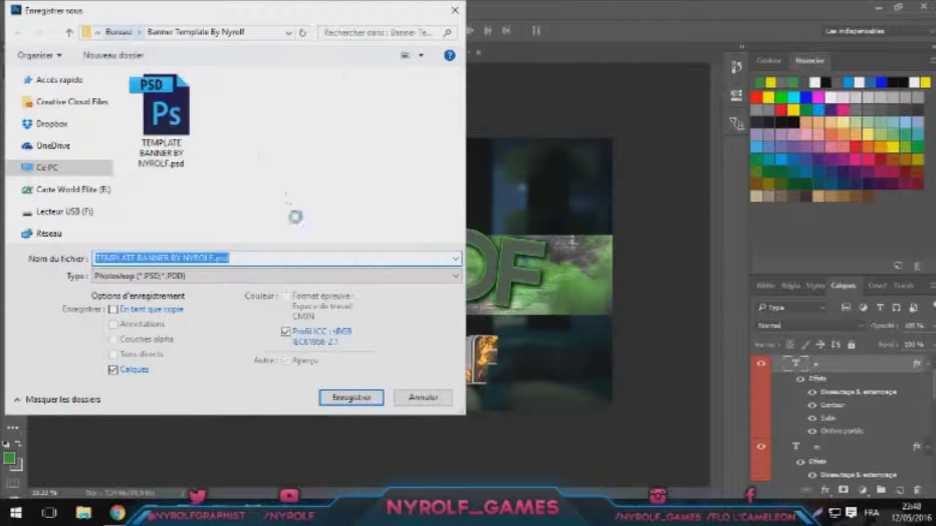
click(219, 276)
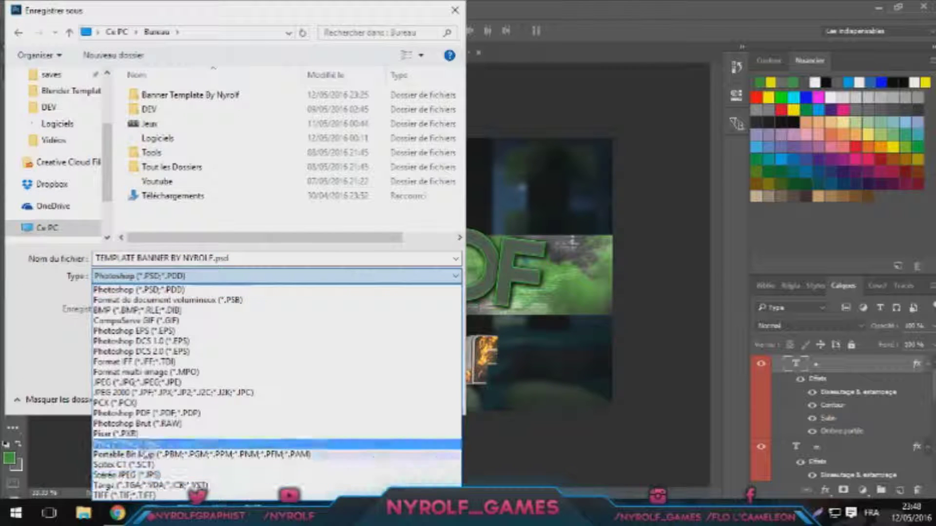
click(147, 444)
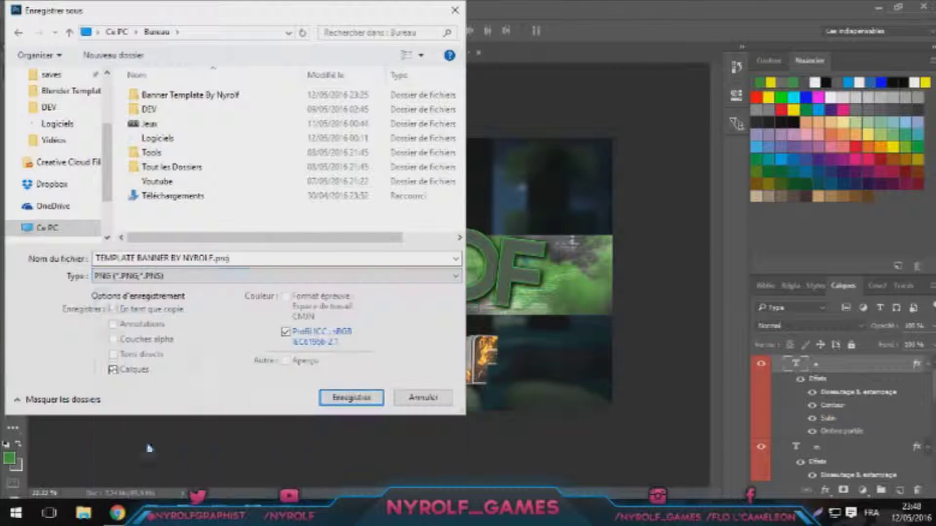
click(247, 258)
key(BackSpace)
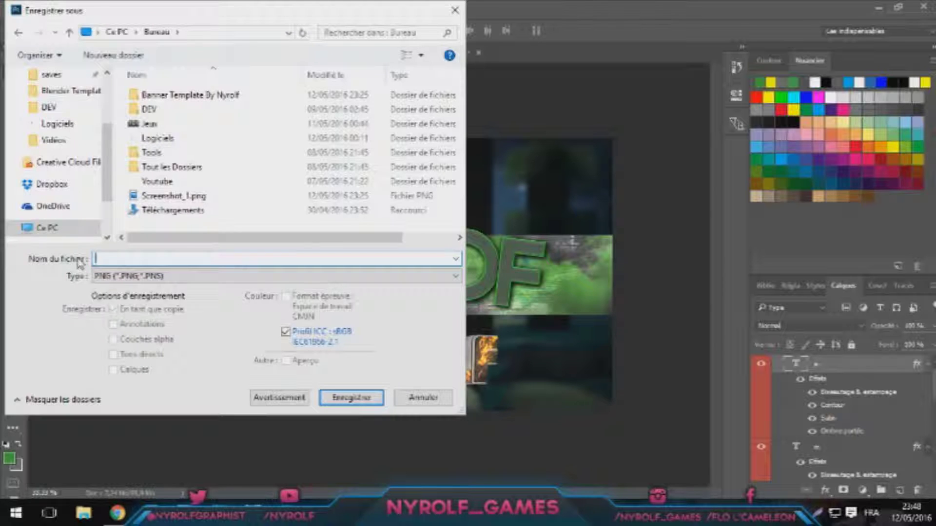
text(Banner)
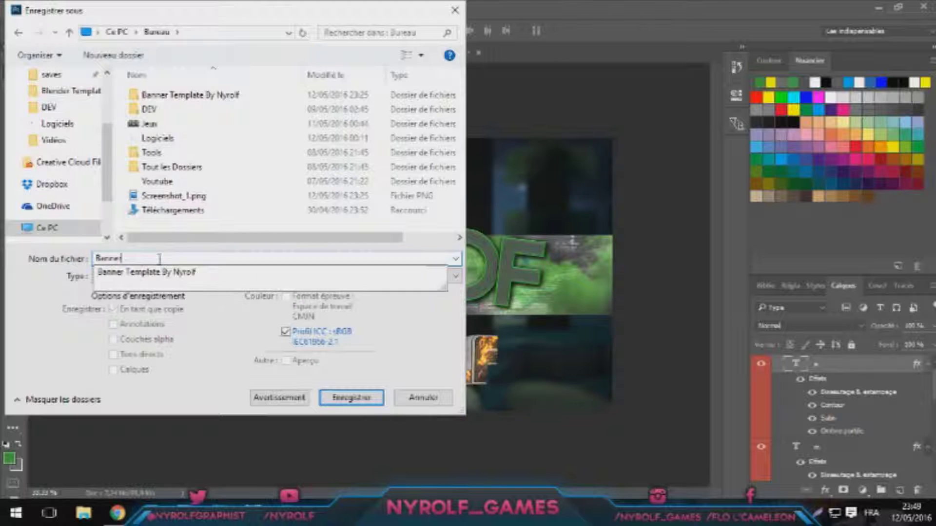
text(_p)
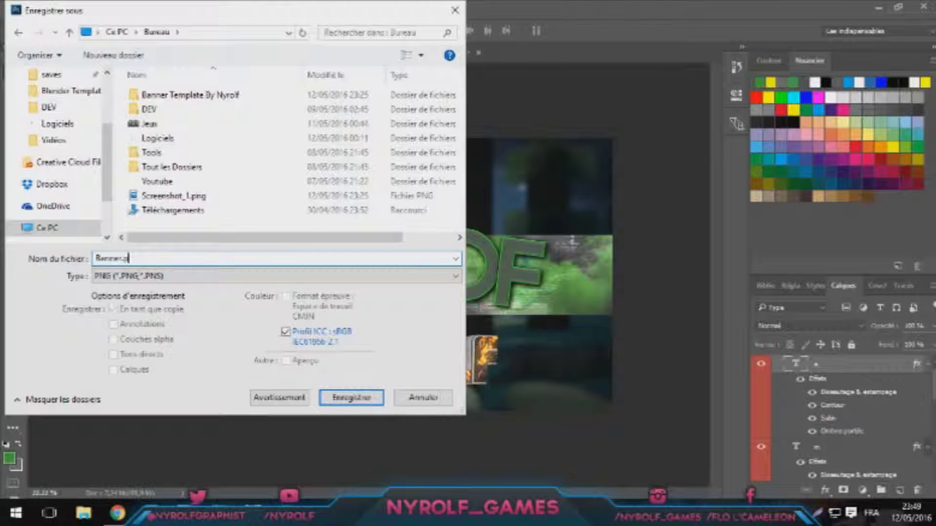
click(365, 400)
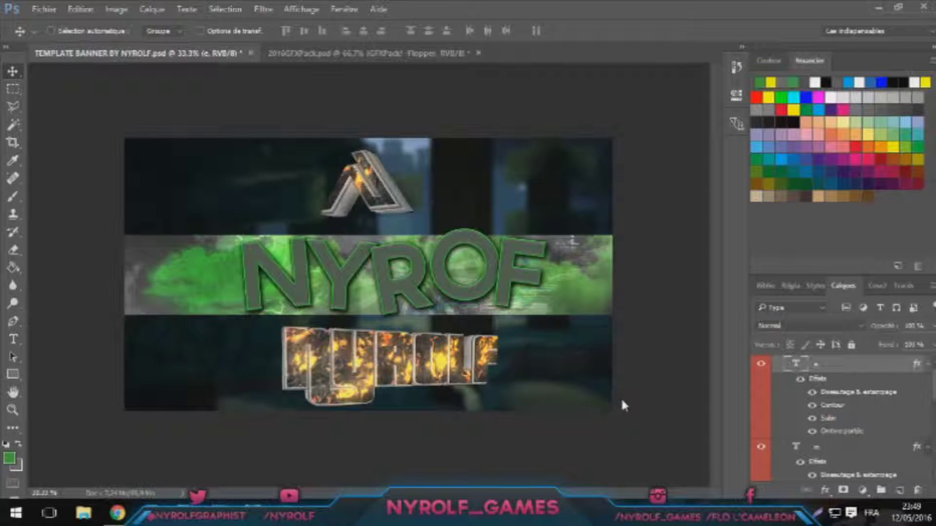
- Accept the PNG options with smallest/slow compression and no interlacing to finish the export
key(ctrl+e)
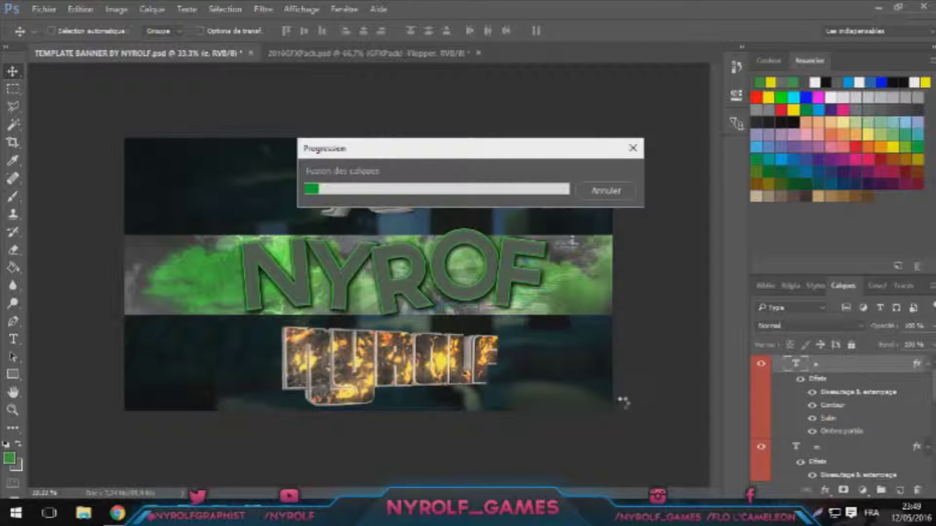
mouse_move(625, 514)
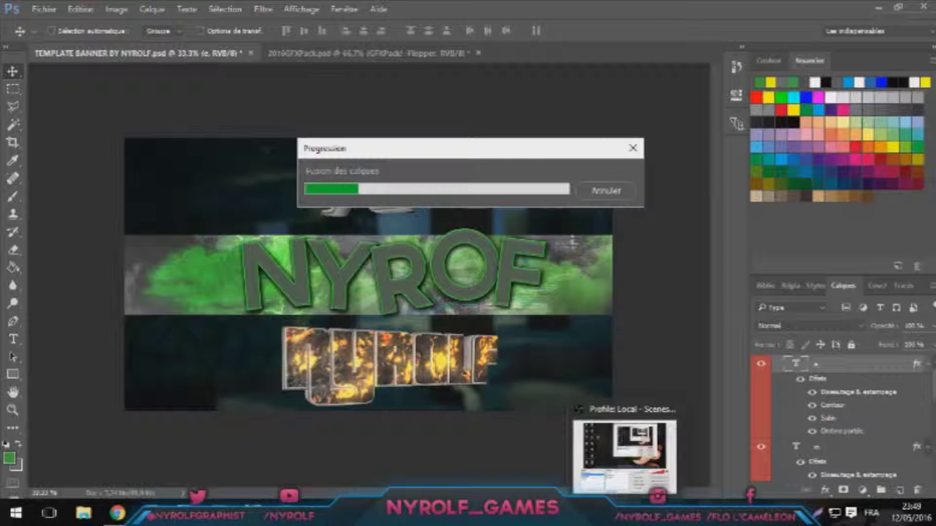
mouse_move(629, 453)
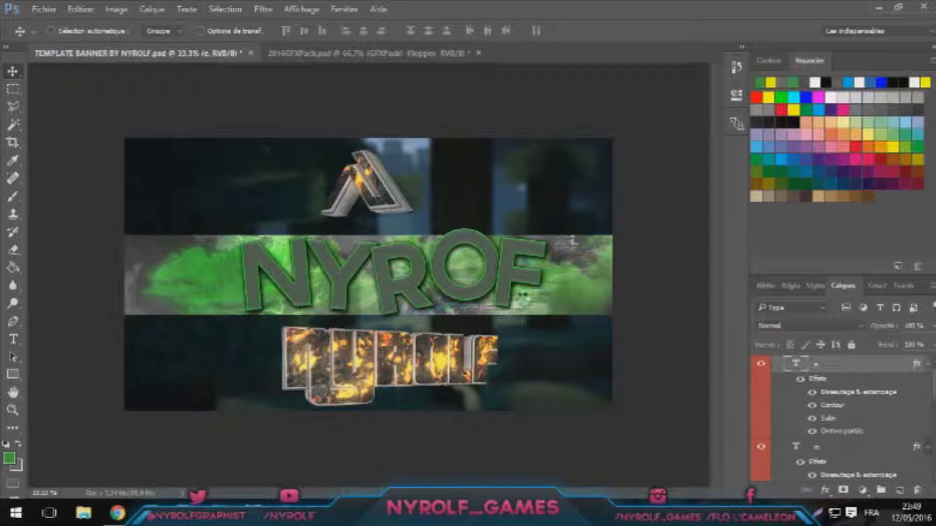
key(Return)
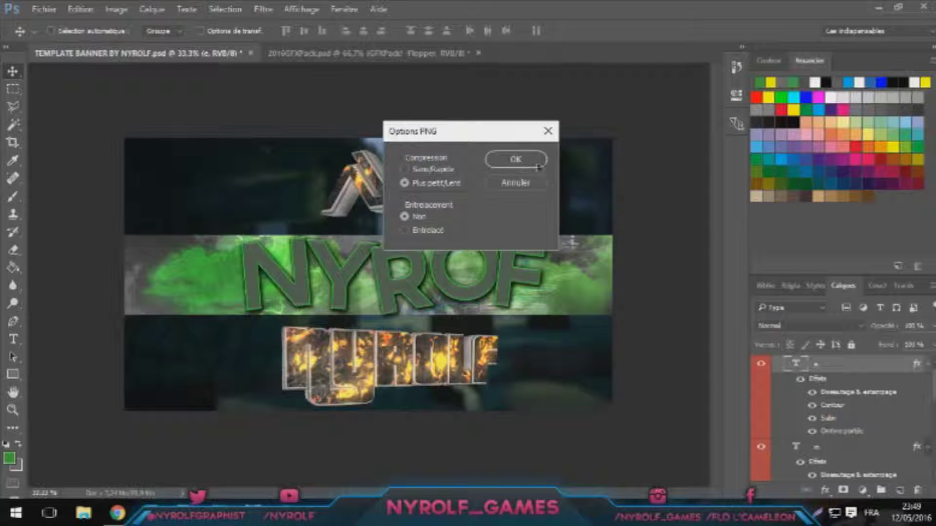
click(515, 160)
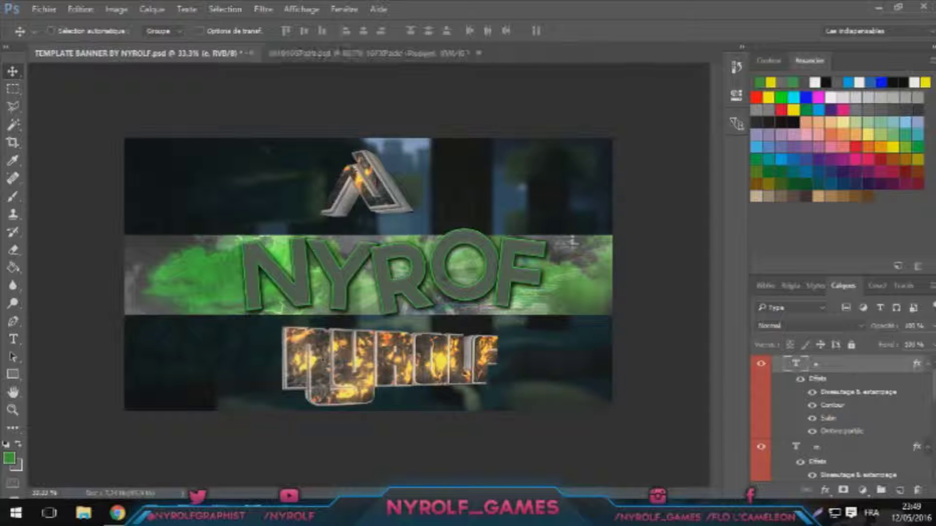
- Minimize the editor to show the desktop, then move Banner.png to an empty area and open it
click(878, 10)
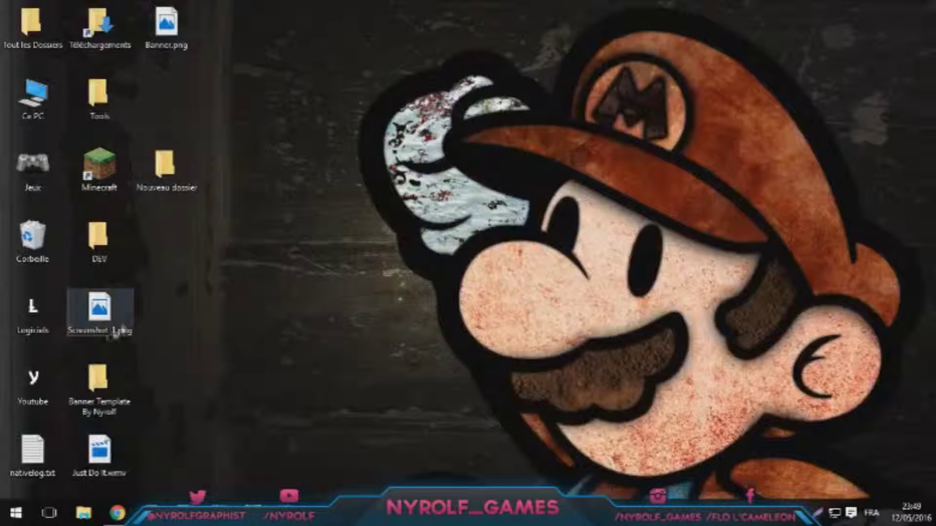
drag(166, 23, 233, 312)
double_click(232, 307)
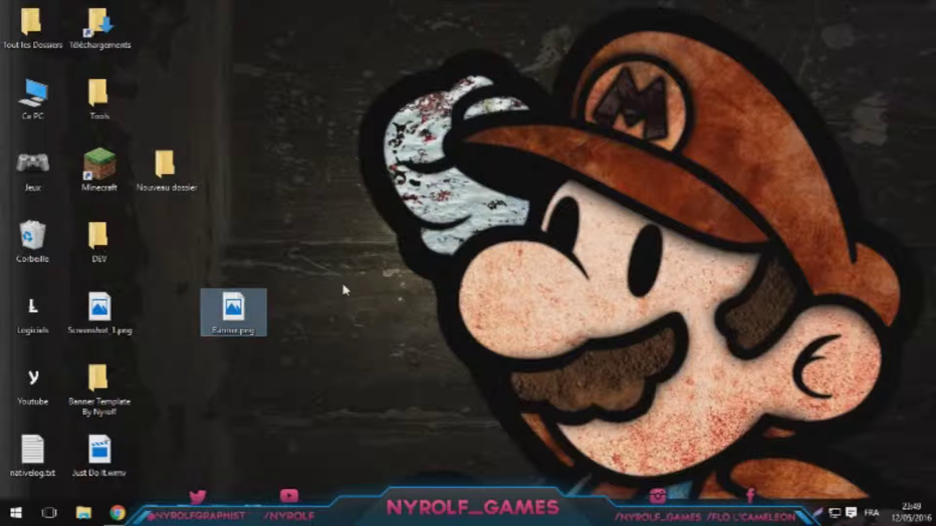